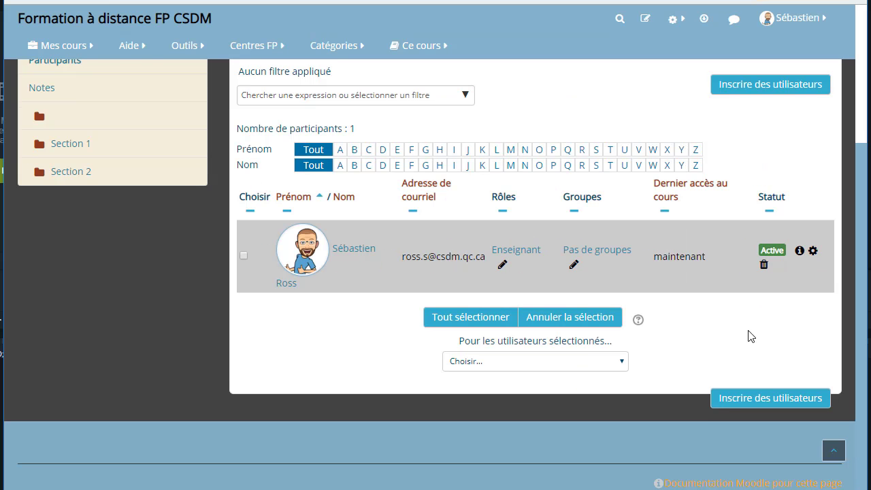
scroll(749, 336, "up", 2)
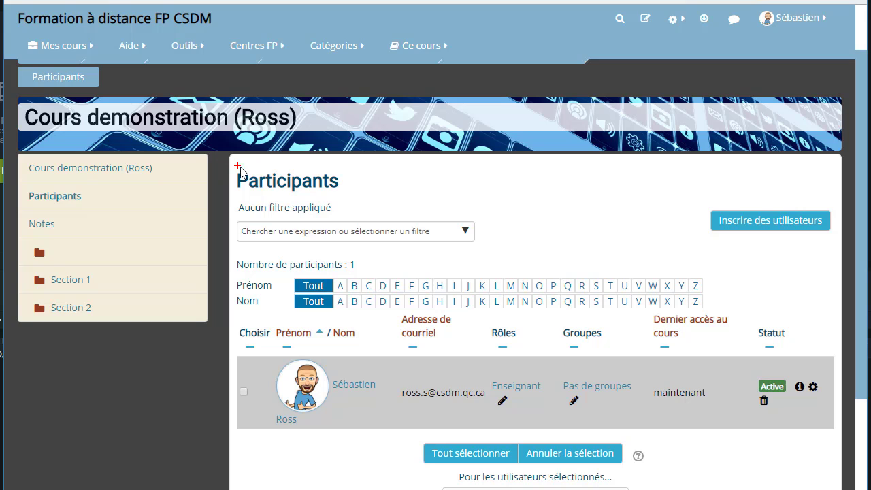
mouse_move(228, 164)
left_mouse_down()
mouse_move(332, 204)
mouse_move(560, 195)
mouse_move(700, 82)
mouse_move(678, 46)
left_mouse_up()
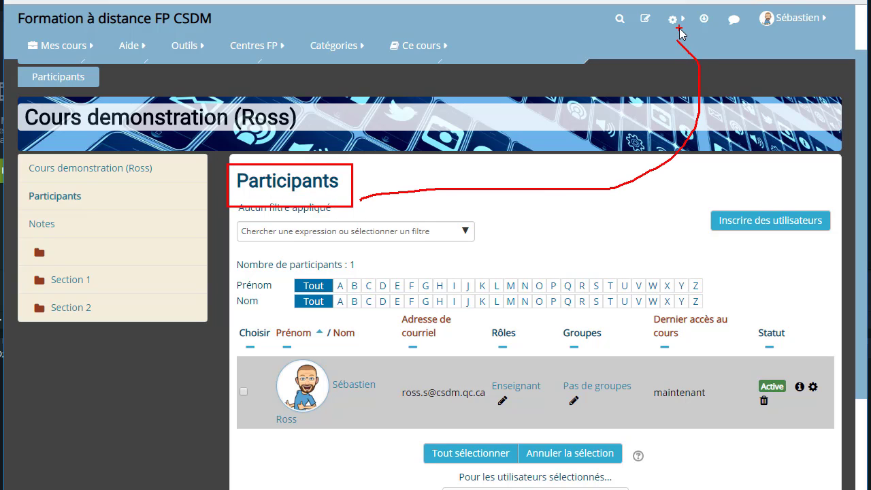
left_click_drag(698, 1, 653, 42)
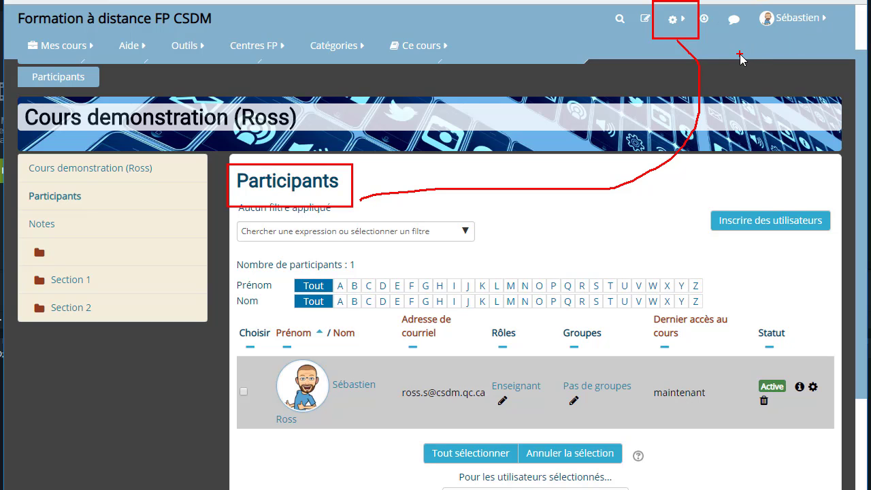
key("Escape")
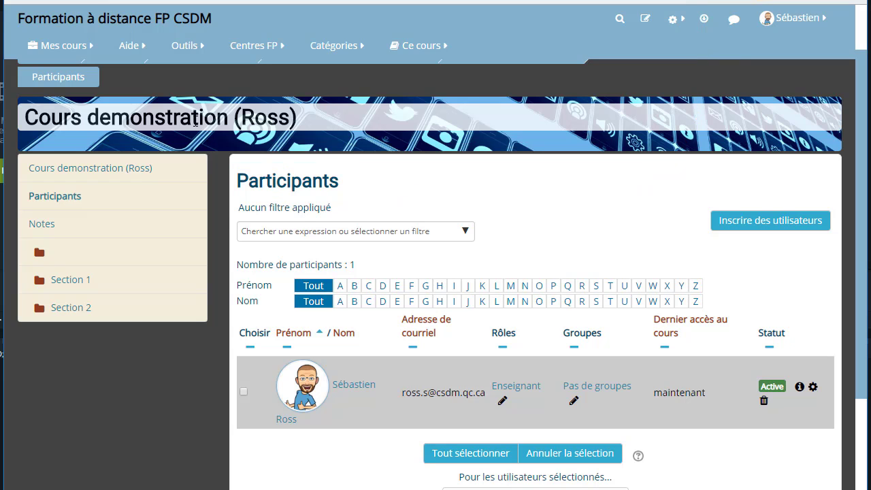
Open the enrolment methods page (Méthodes d'inscription) of the demonstration course
left_click(689, 24)
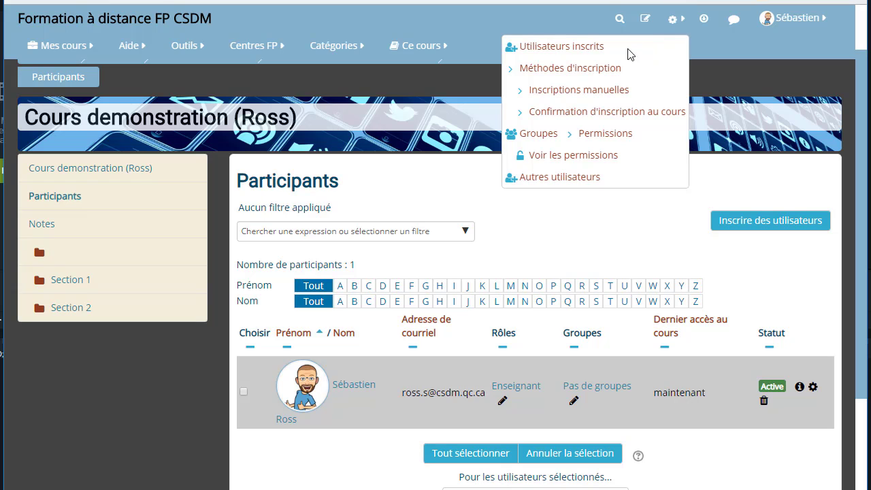
left_click(573, 70)
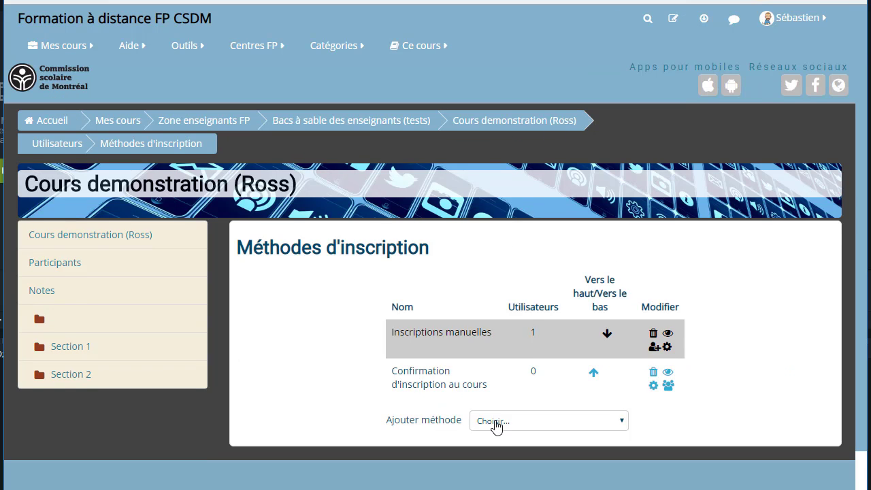
scroll(495, 427, "down", 2)
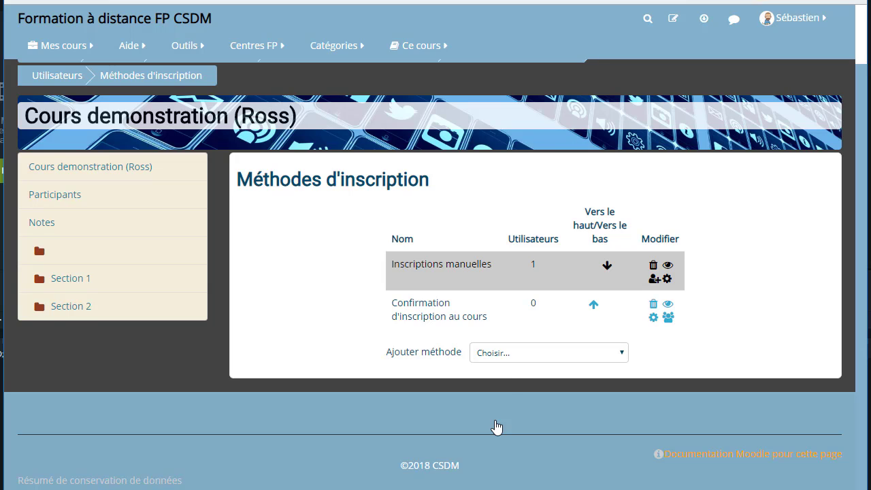
Start adding the enrolment method Synchronisation des cohortes to the course
left_click(515, 361)
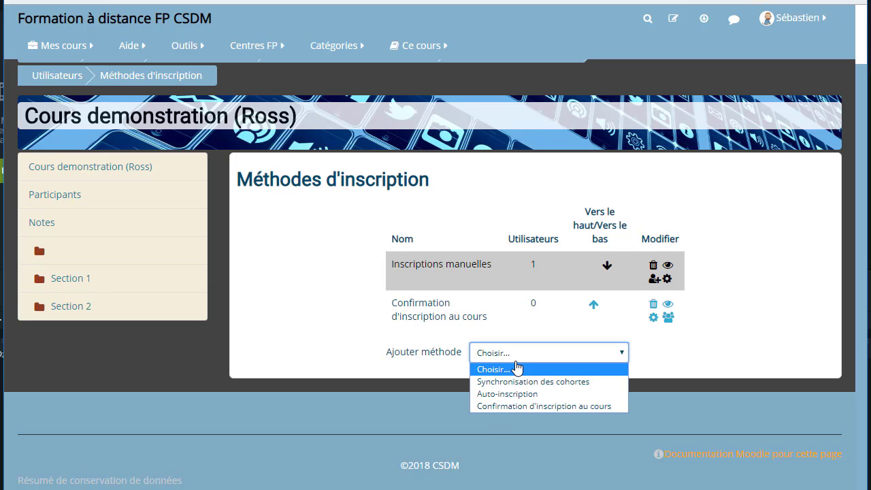
left_click(515, 368)
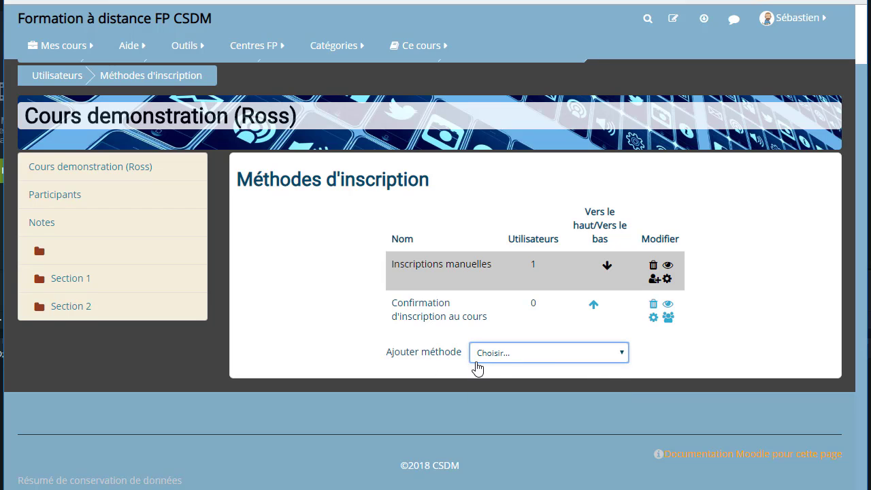
left_click(543, 359)
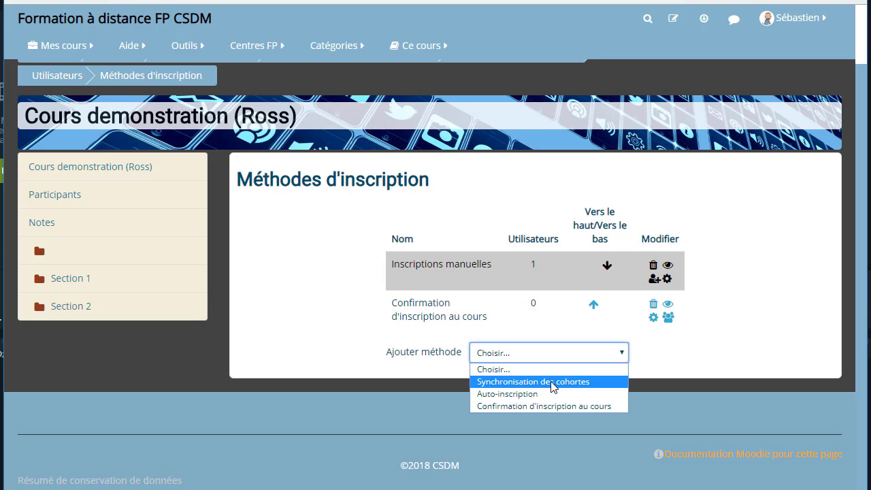
key("ctrl+2")
left_click_drag(464, 367, 623, 390)
key("Escape")
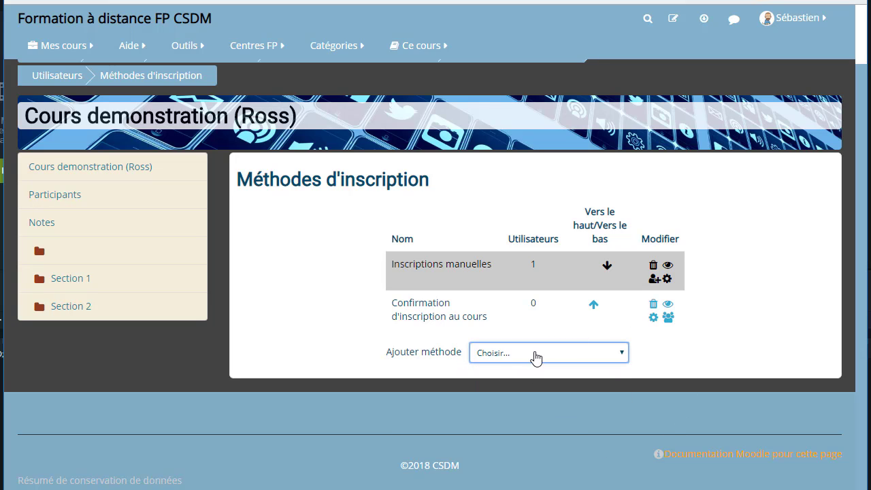
left_click(535, 355)
left_click(527, 381)
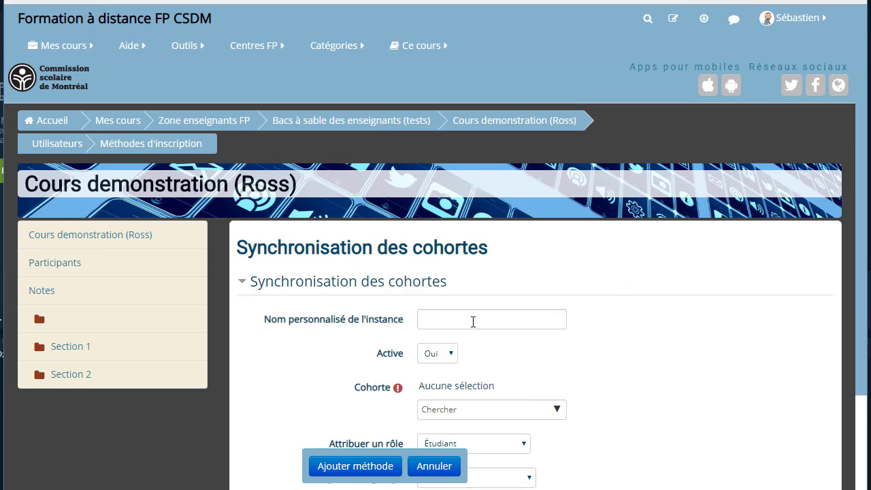
Choose Cohorte_Démo as the cohort to synchronise, leaving the custom instance name empty
left_click(473, 321)
scroll(577, 350, "down", 1)
scroll(577, 351, "down", 2)
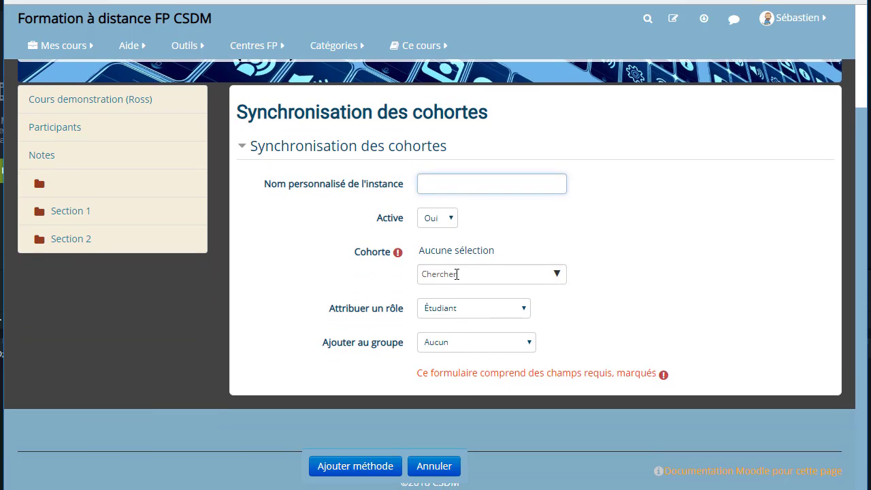
left_click(482, 274)
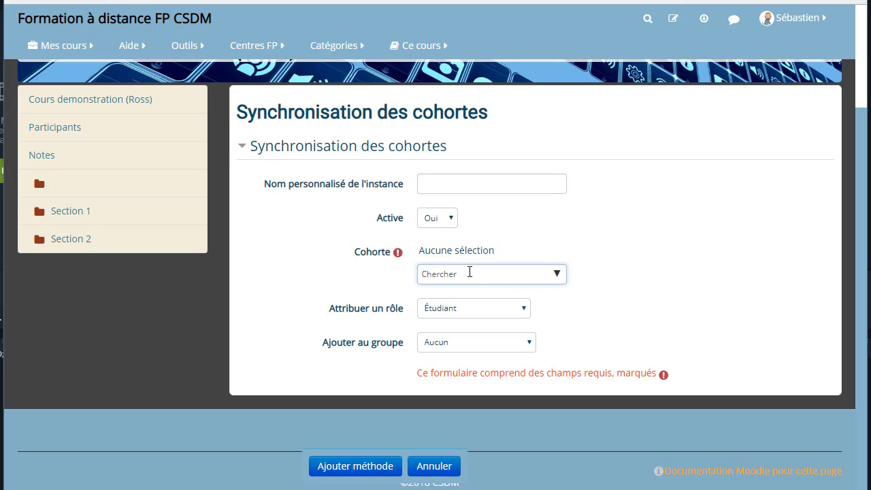
left_click(558, 274)
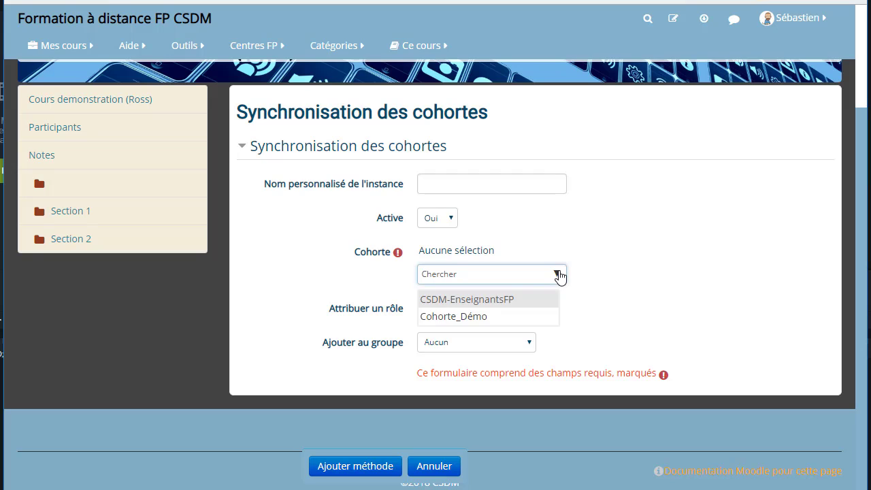
left_click(454, 317)
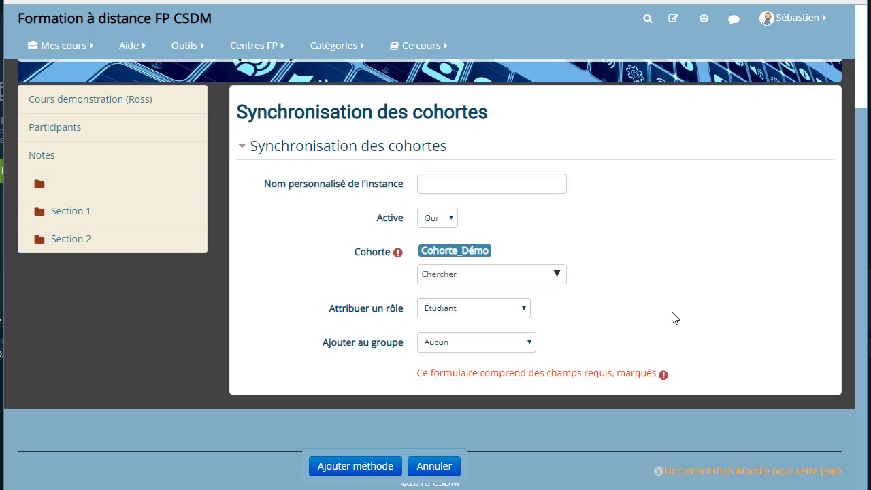
Set the group assignment to Aucun, keep the Étudiant role and add the cohort synchronisation method to the course
left_click(506, 317)
left_click(503, 316)
left_click(491, 349)
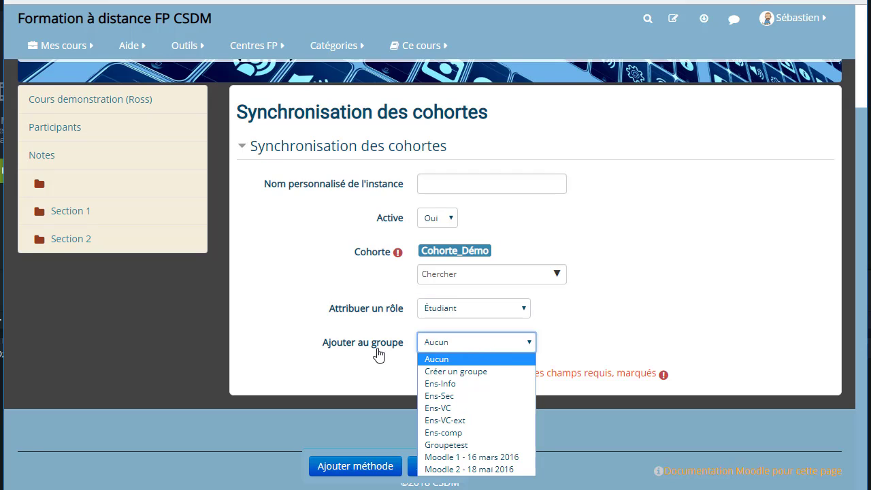
left_click(467, 371)
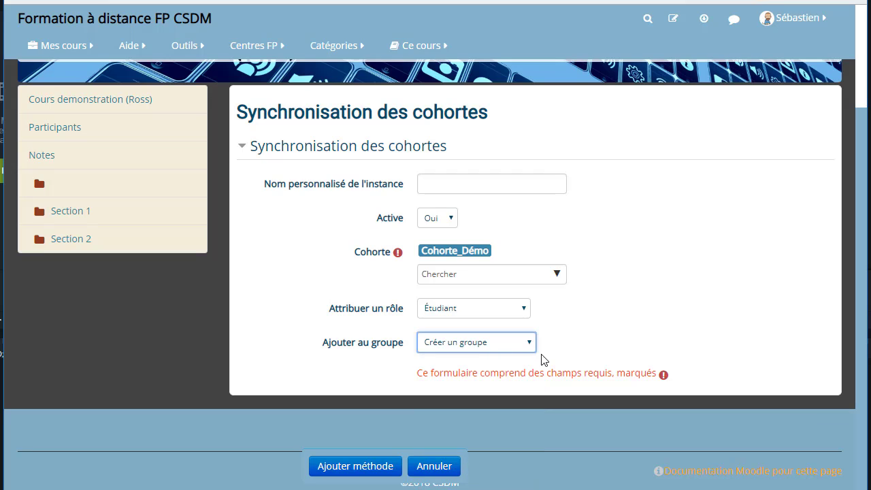
left_click(521, 345)
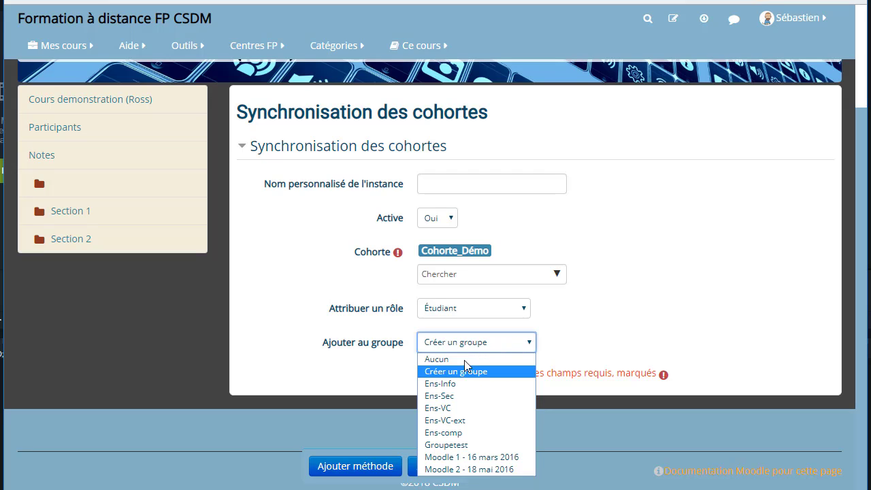
left_click(463, 357)
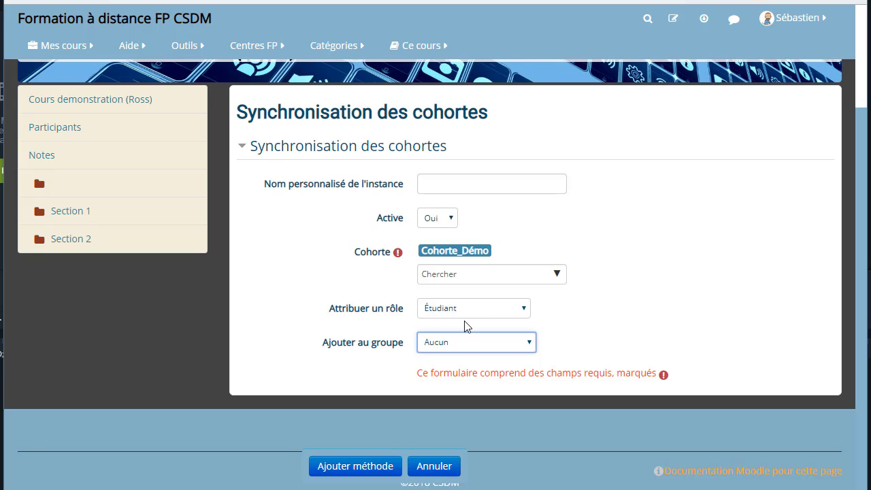
left_click(361, 469)
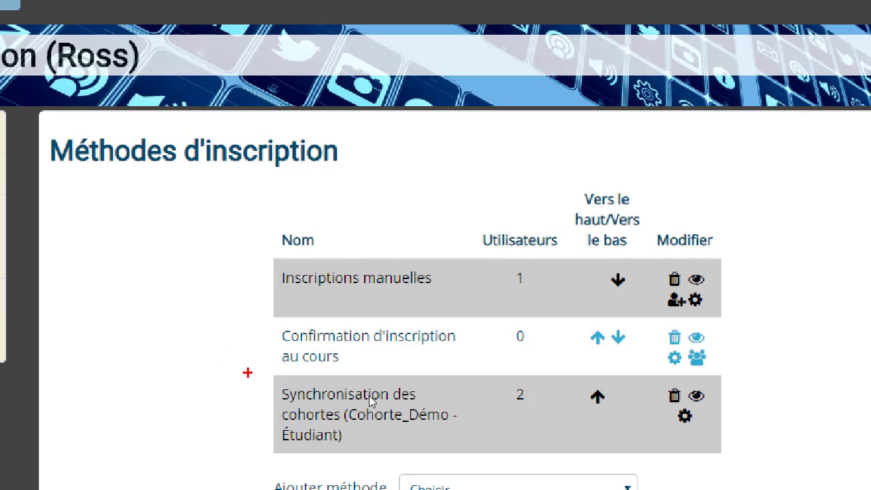
mouse_move(247, 372)
left_mouse_down()
mouse_move(620, 416)
mouse_move(769, 467)
left_mouse_up()
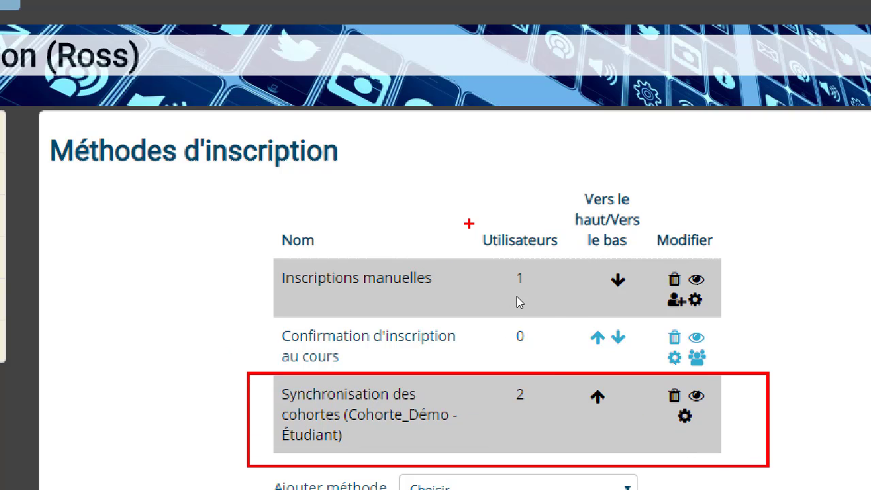
left_click_drag(469, 224, 597, 263)
left_click_drag(492, 376, 562, 416)
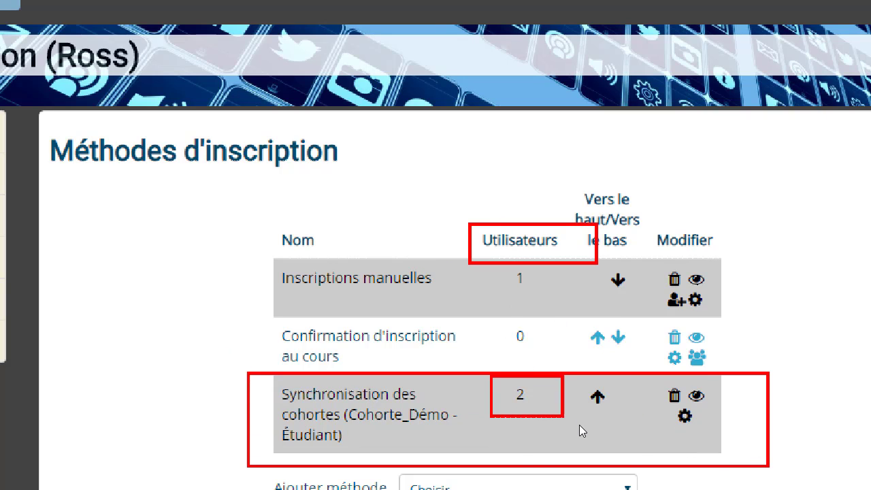
left_click_drag(712, 384, 687, 402)
left_click_drag(682, 372, 654, 402)
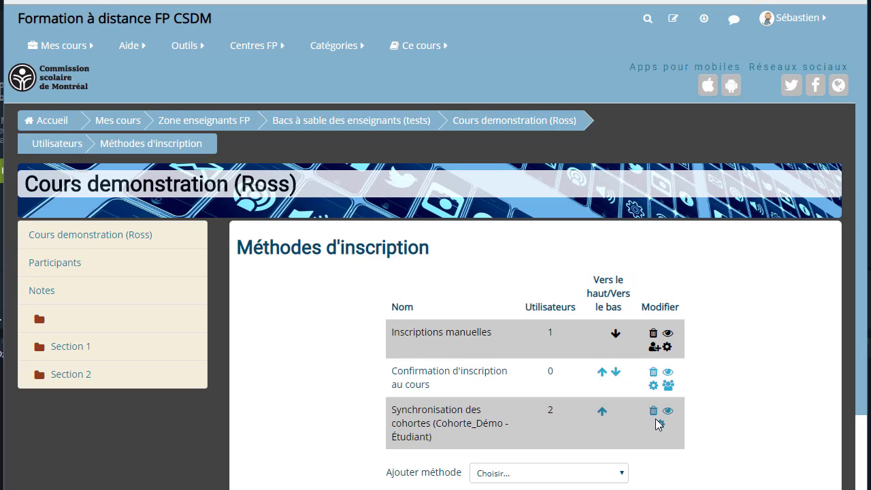
Open the course's participants list and examine the roles and status of the enrolled cohort members
left_click(58, 263)
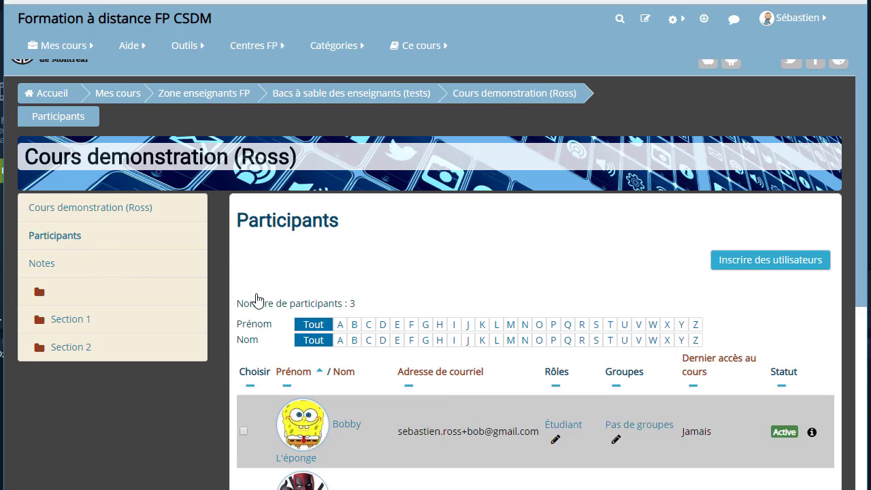
scroll(474, 388, "down", 3)
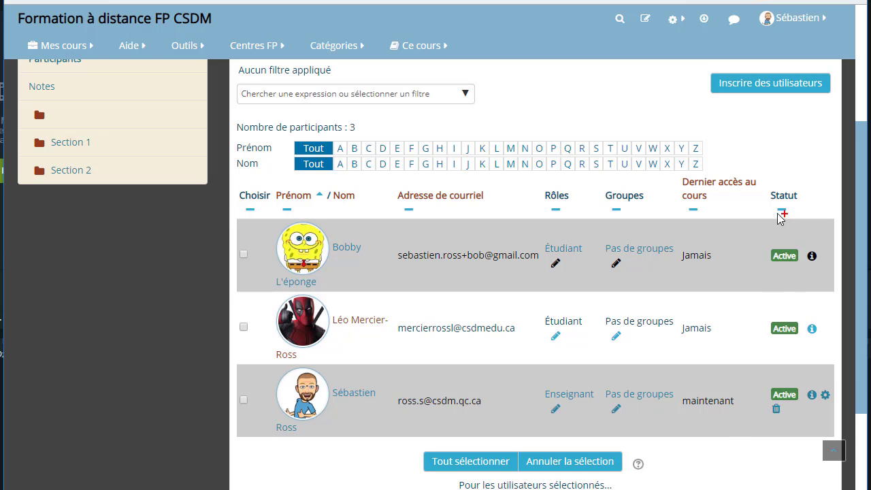
mouse_move(763, 207)
left_mouse_down()
mouse_move(830, 362)
mouse_move(842, 363)
left_mouse_up()
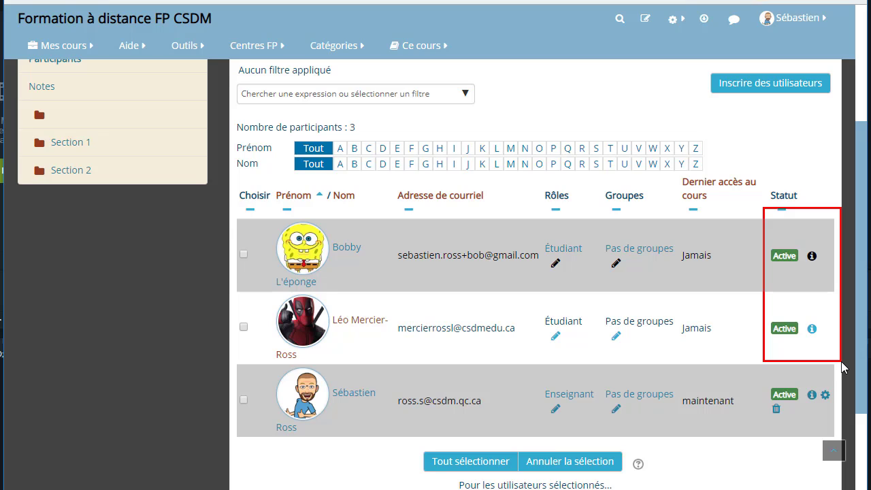
left_click(842, 367)
scroll(697, 324, "up", 1)
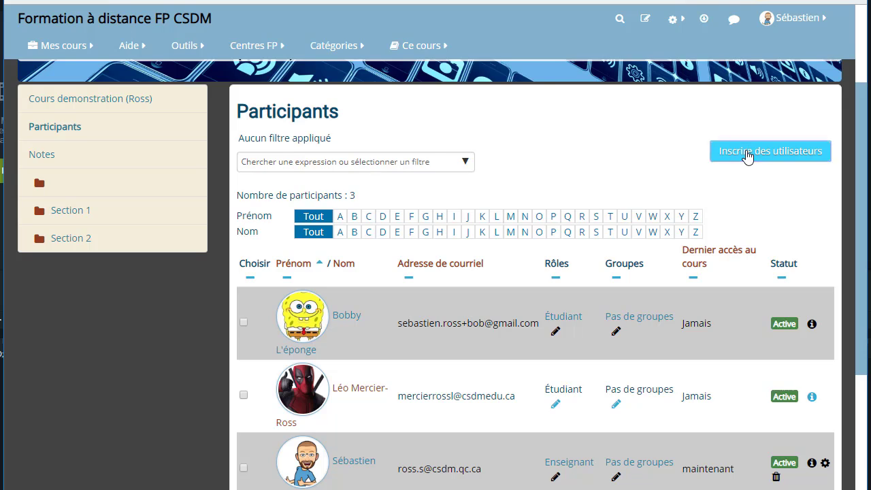
Select Cohorte_Démo as the cohort in the user enrolment options and cancel the enrolment
left_click(747, 157)
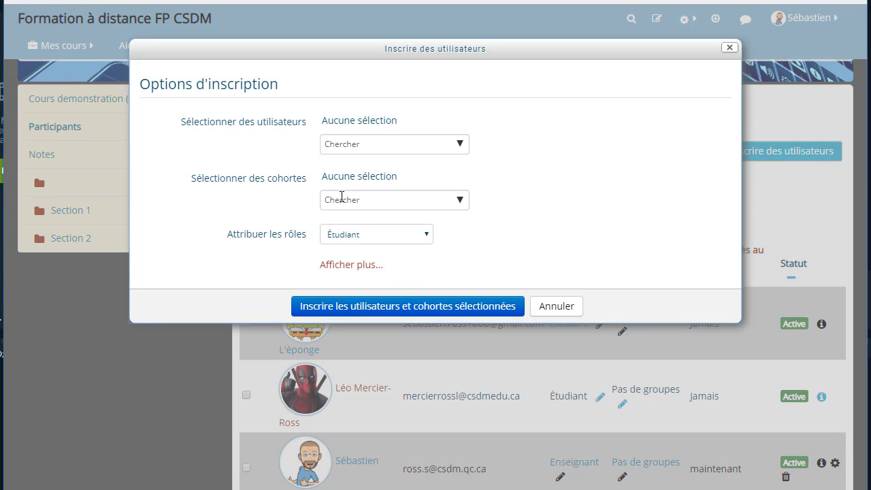
left_click(341, 197)
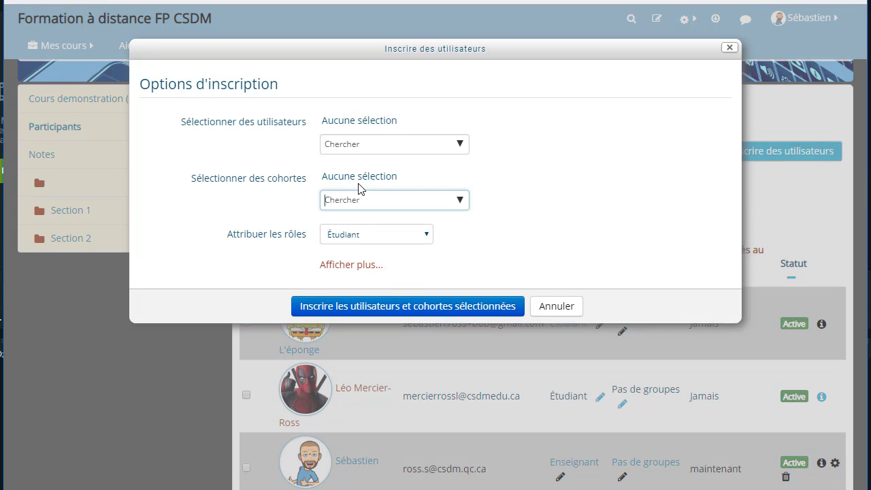
left_click(461, 202)
left_click(388, 253)
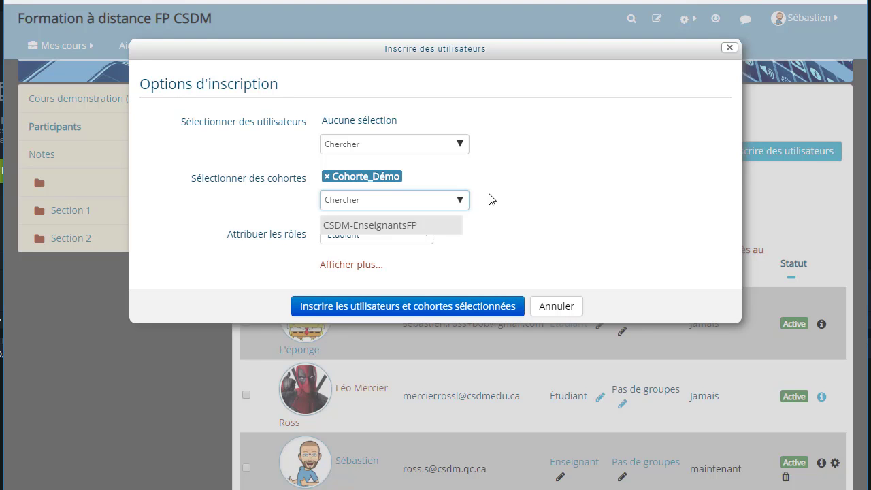
left_click(548, 310)
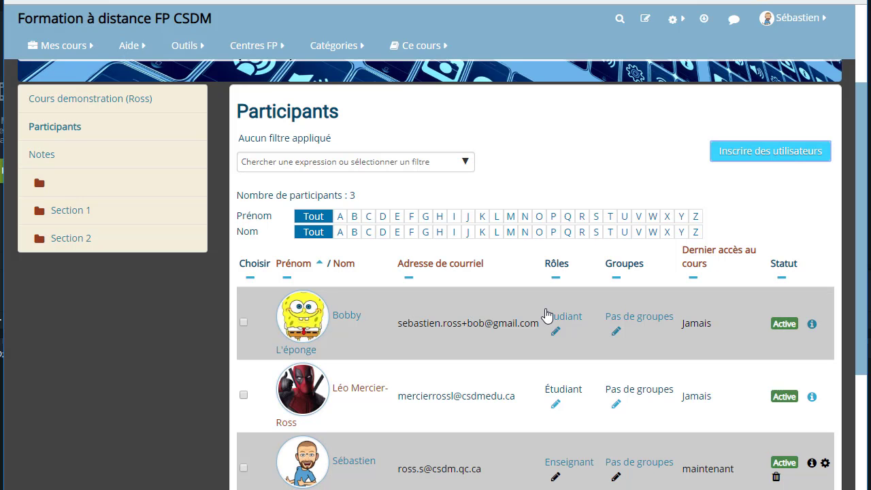